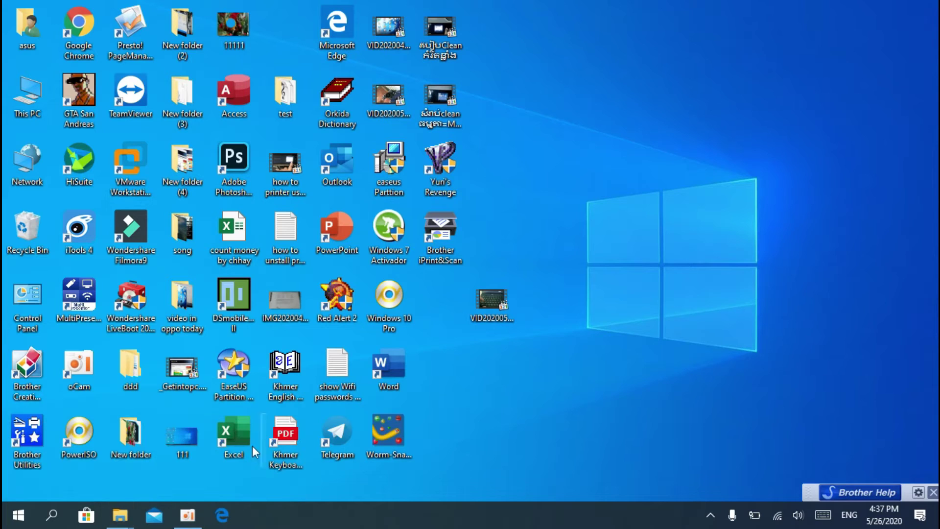
- Open the oCam recordings folder and play Record_2020_05_25_14_30_34_143.mp4 in full screen
{"action": "left_click", "coordinate": [121, 516]}
{"action": "left_click", "coordinate": [196, 473]}
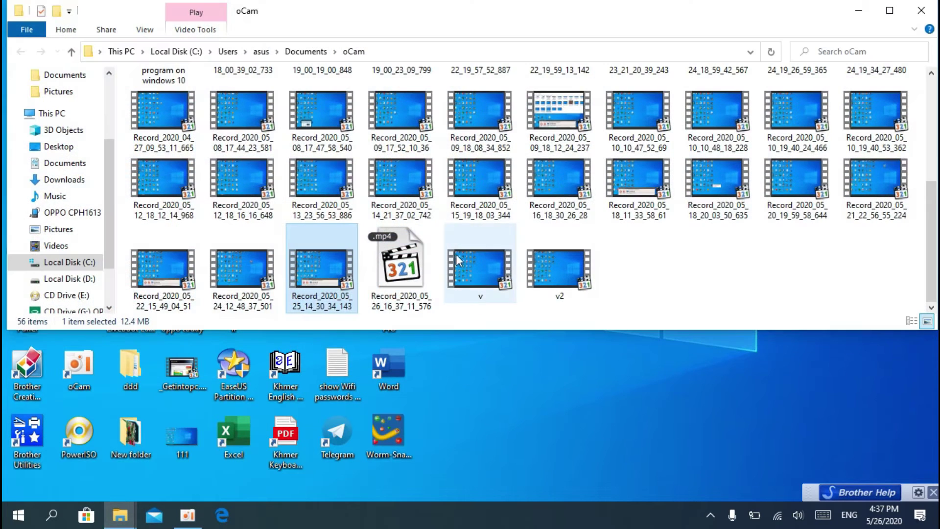
{"action": "double_click", "coordinate": [325, 260]}
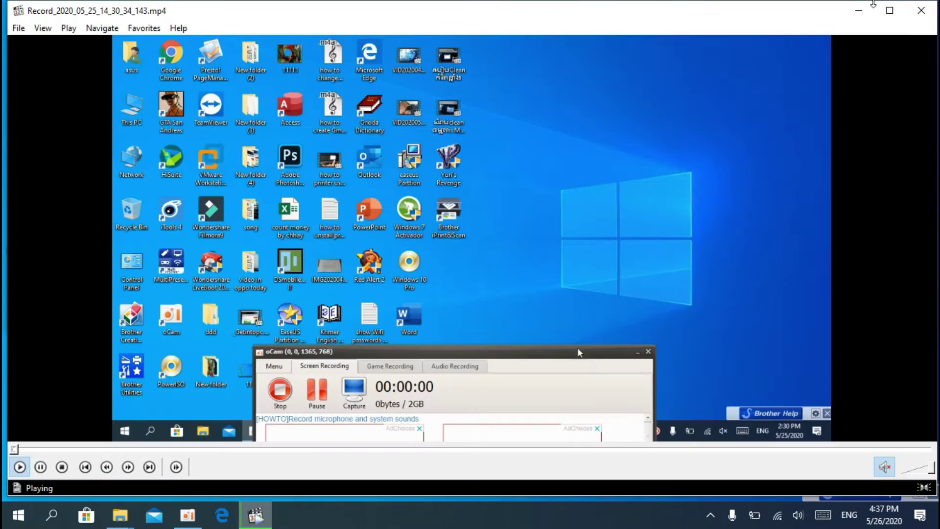
{"action": "left_click", "coordinate": [859, 11]}
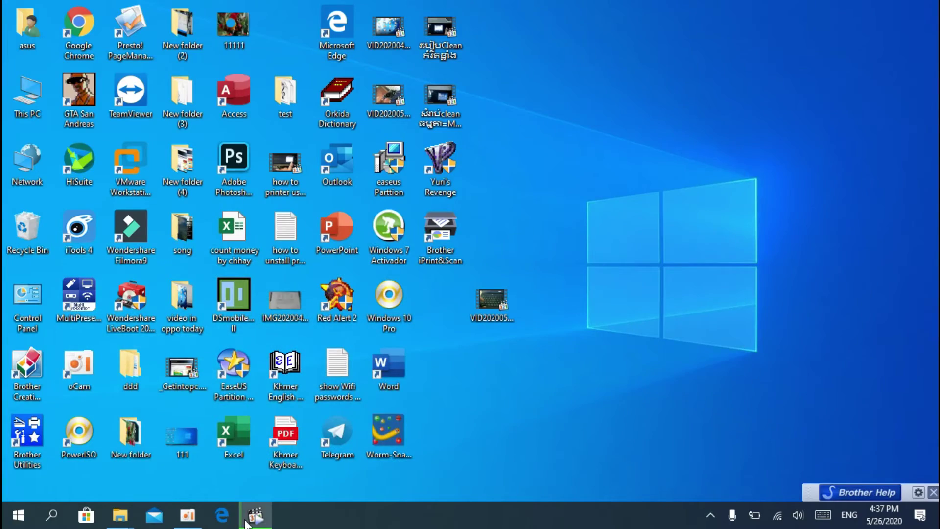
{"action": "left_click", "coordinate": [262, 518]}
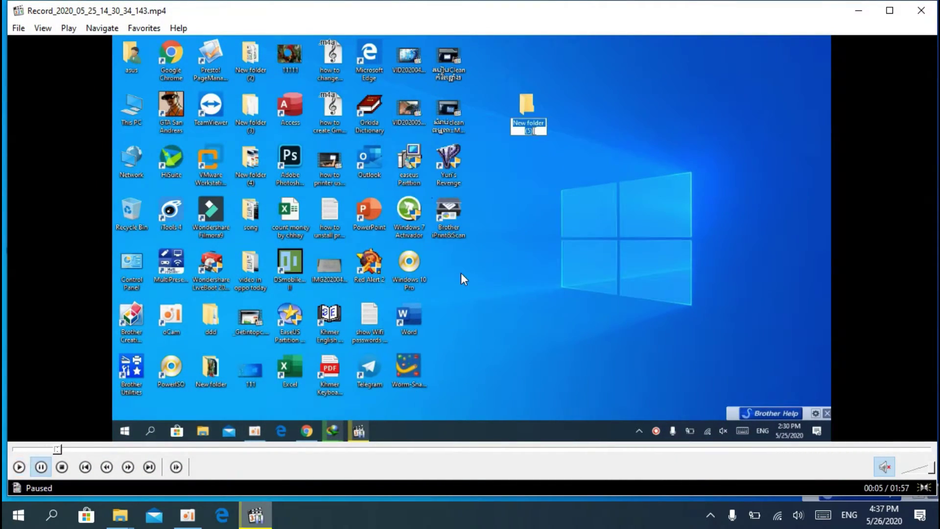
{"action": "double_click", "coordinate": [461, 277]}
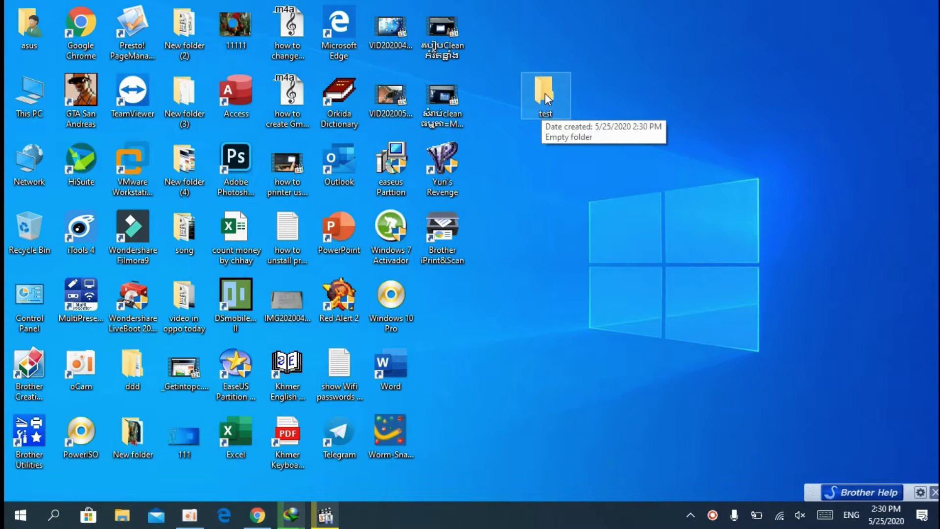
- Open the properties of the desktop folder test and show its sharing settings
{"action": "right_click", "coordinate": [543, 94]}
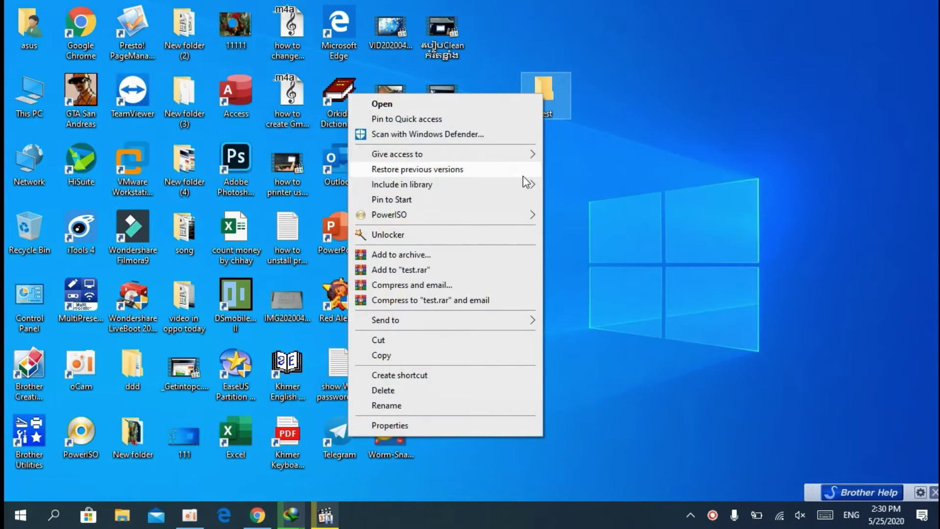
{"action": "left_click", "coordinate": [393, 429]}
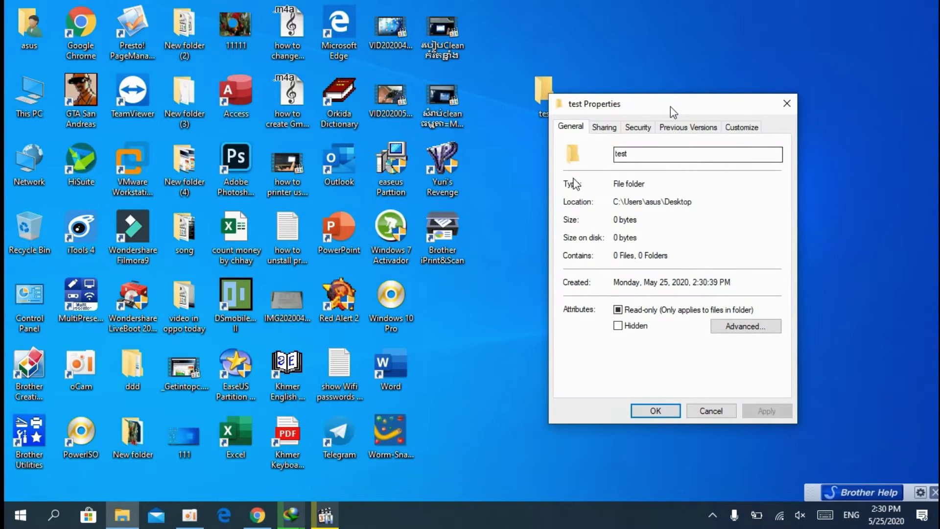
{"action": "left_click_drag", "start_coordinate": [671, 107], "coordinate": [607, 67]}
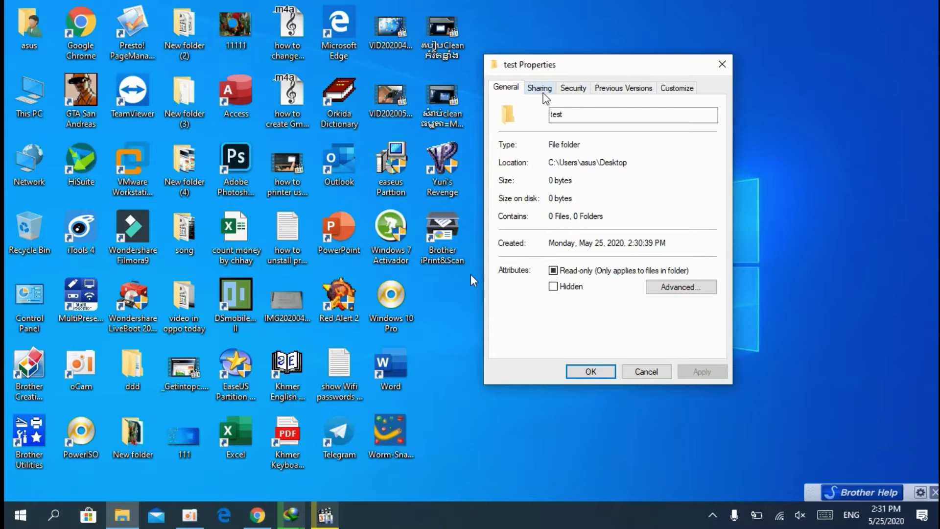
{"action": "left_click", "coordinate": [540, 89]}
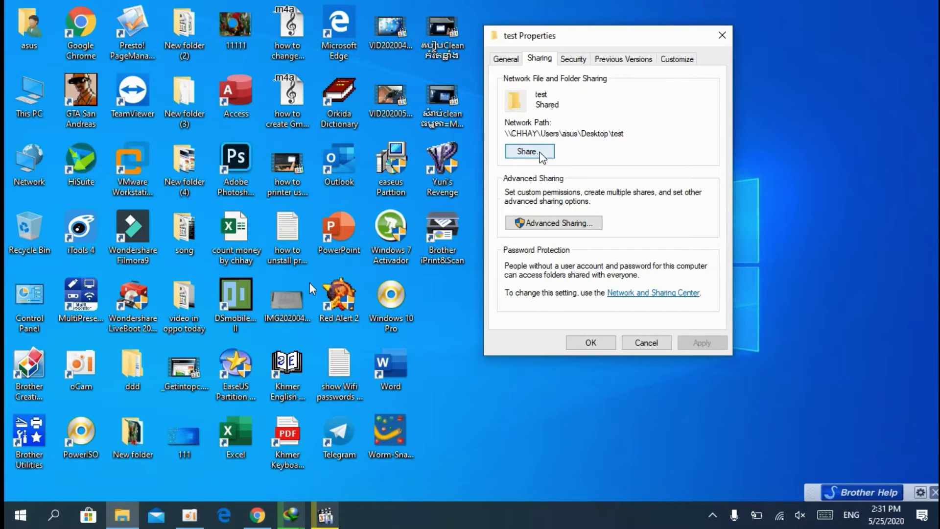
- Play the recording in stages through adding Everyone with the Read/Write permission and sharing the test folder
{"action": "left_click", "coordinate": [13, 500]}
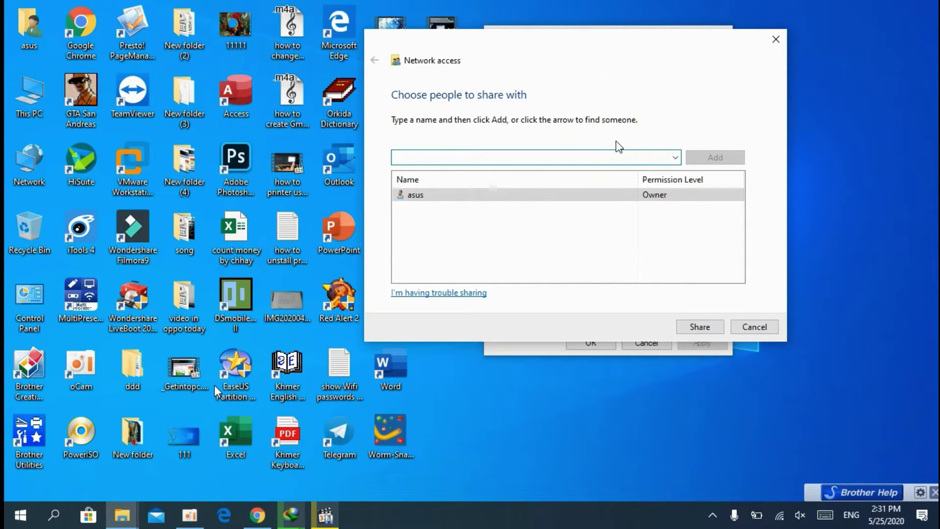
{"action": "mouse_move", "coordinate": [145, 499]}
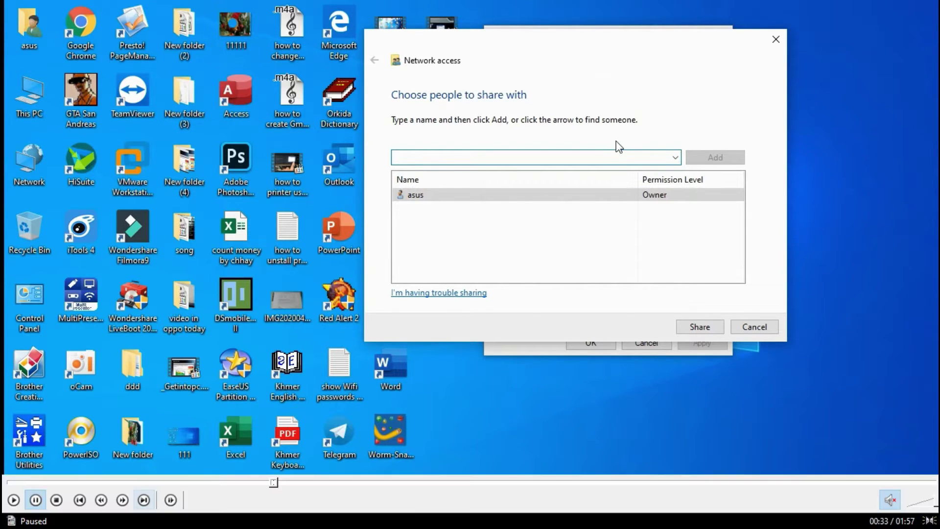
{"action": "left_click", "coordinate": [13, 499]}
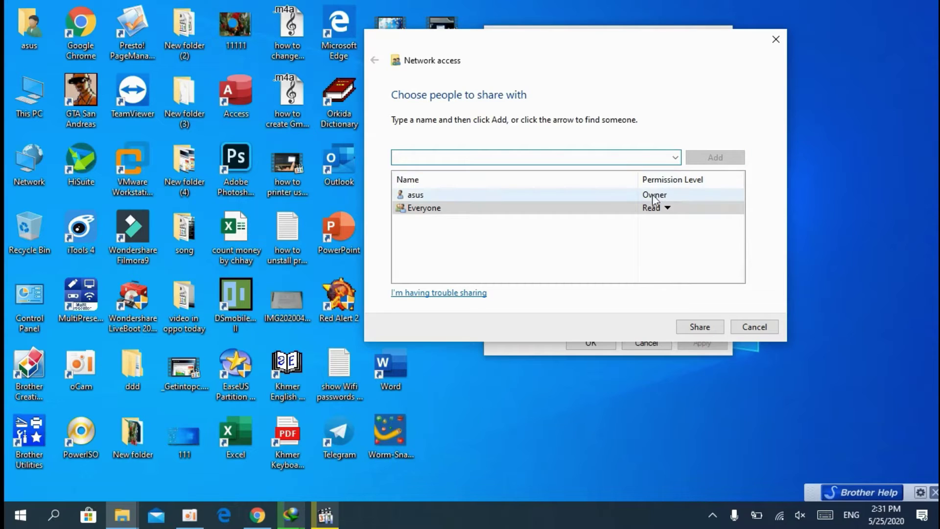
{"action": "mouse_move", "coordinate": [88, 515]}
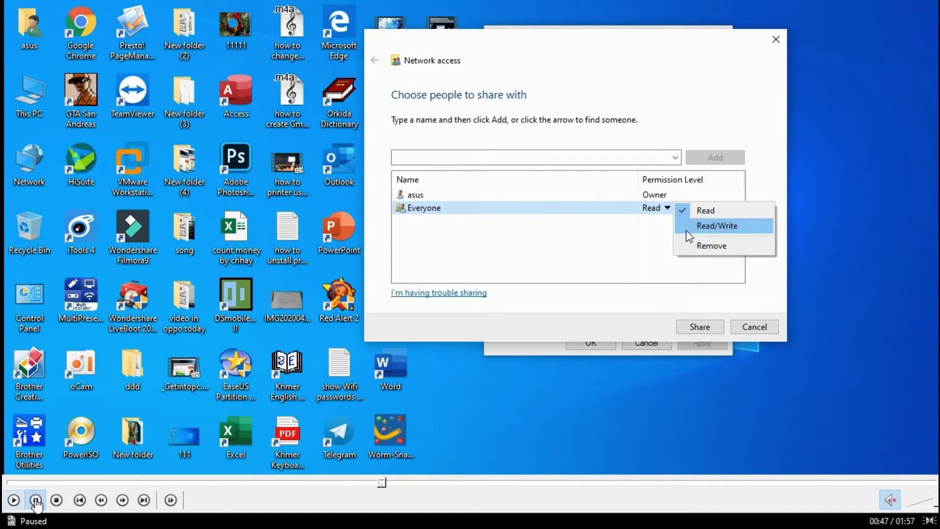
{"action": "left_click", "coordinate": [14, 500]}
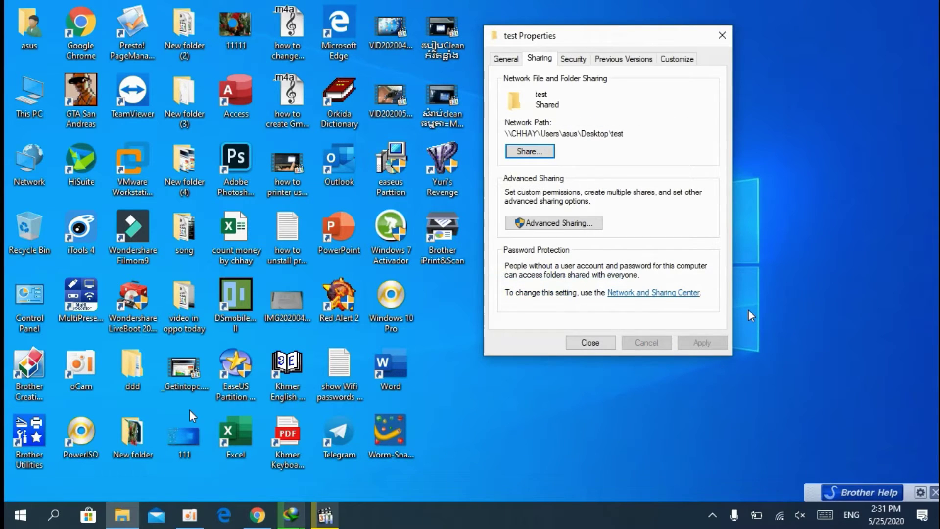
- Pause and resume the recording around the Advanced Sharing settings, continuing to the test folder's security permissions
{"action": "left_click", "coordinate": [35, 499]}
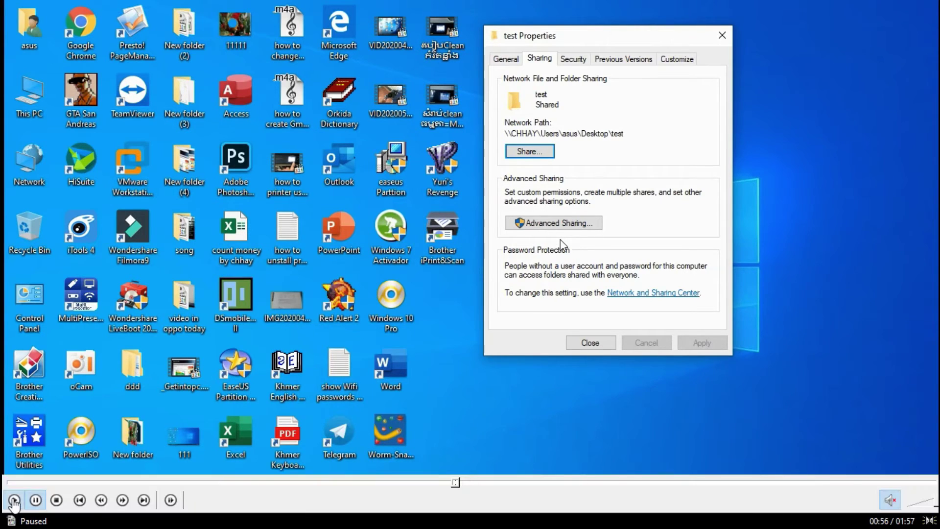
{"action": "left_click", "coordinate": [34, 500]}
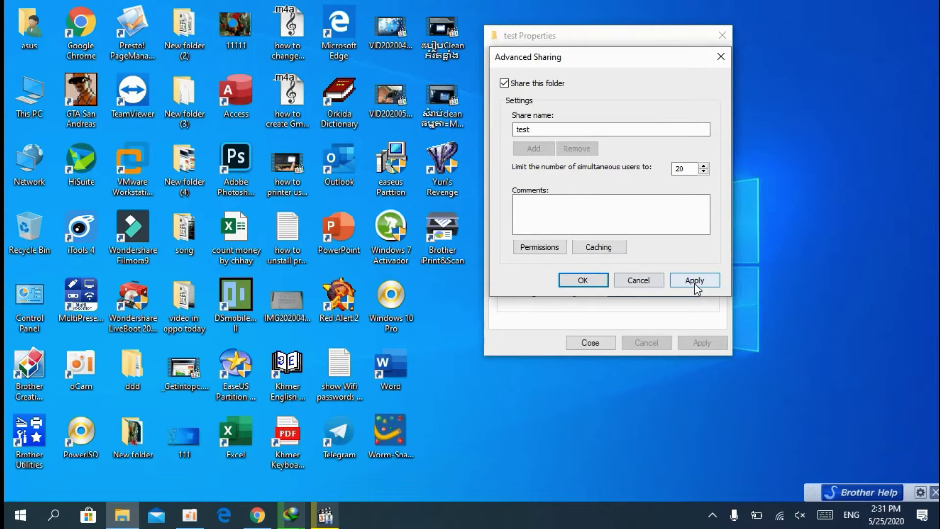
{"action": "mouse_move", "coordinate": [117, 494]}
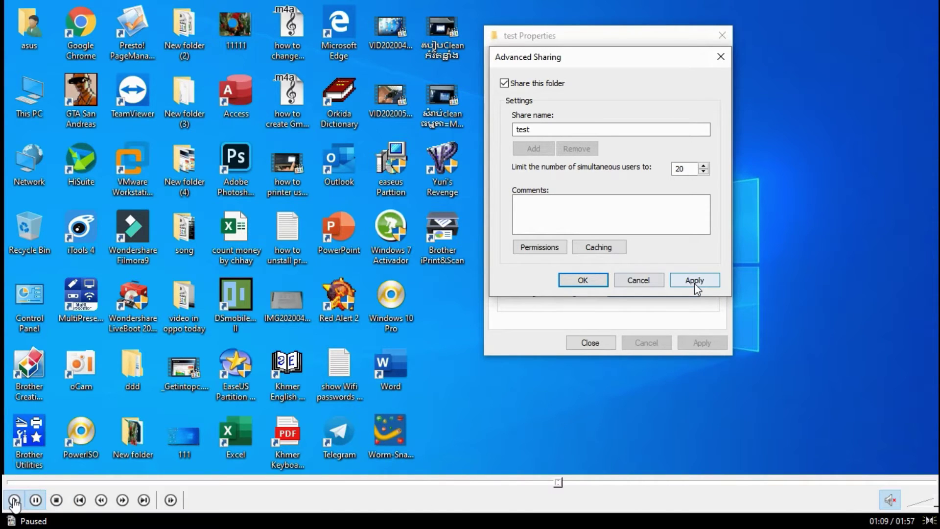
{"action": "left_click", "coordinate": [13, 500]}
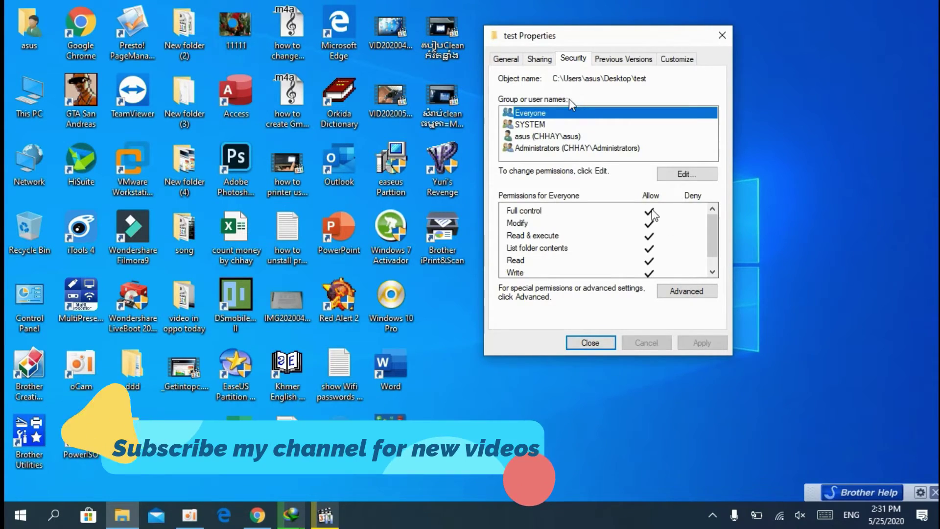
- Resume the recording after the security permissions and close the test folder's properties
{"action": "mouse_move", "coordinate": [26, 509]}
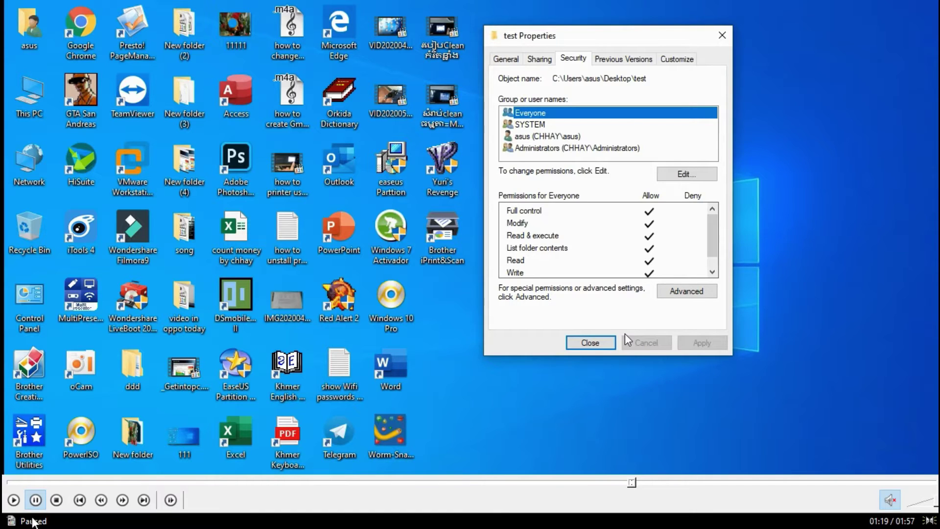
{"action": "left_click", "coordinate": [14, 500]}
{"action": "left_click", "coordinate": [590, 343]}
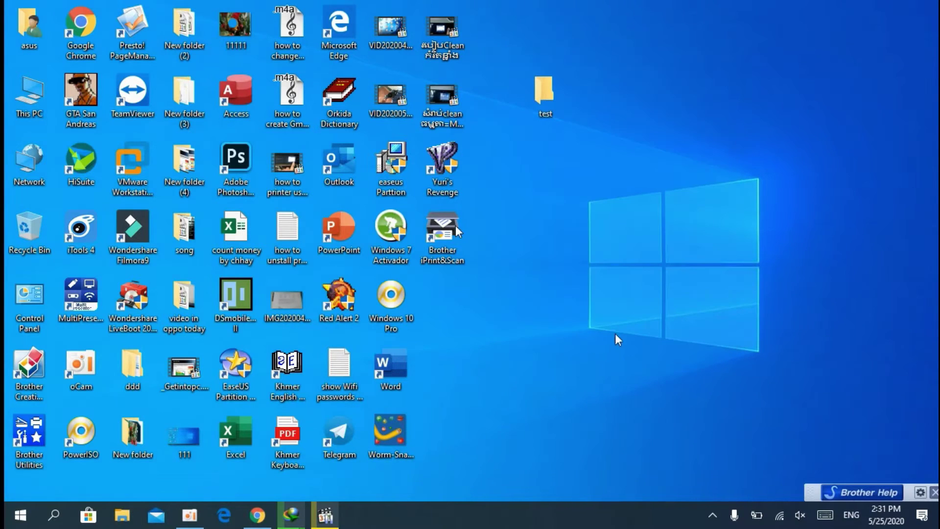
{"action": "right_click", "coordinate": [569, 203]}
- Leave full screen, pause the recording and rewind it to 01:26, before the network menu opens
{"action": "double_click", "coordinate": [486, 287]}
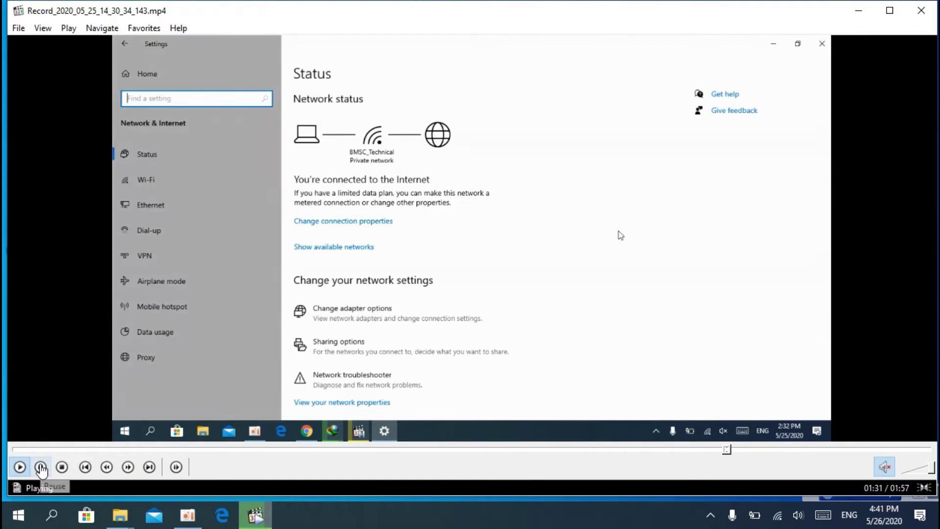
{"action": "left_click", "coordinate": [41, 468]}
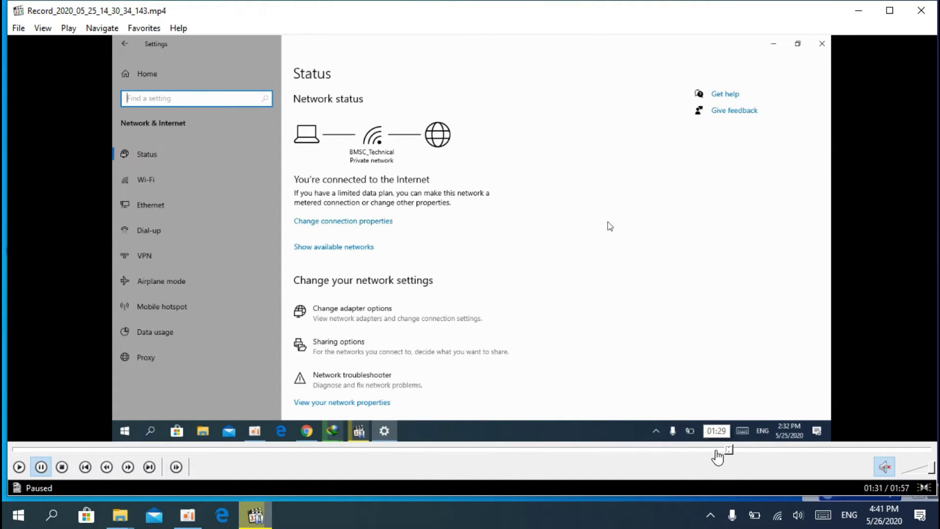
{"action": "left_click", "coordinate": [712, 450]}
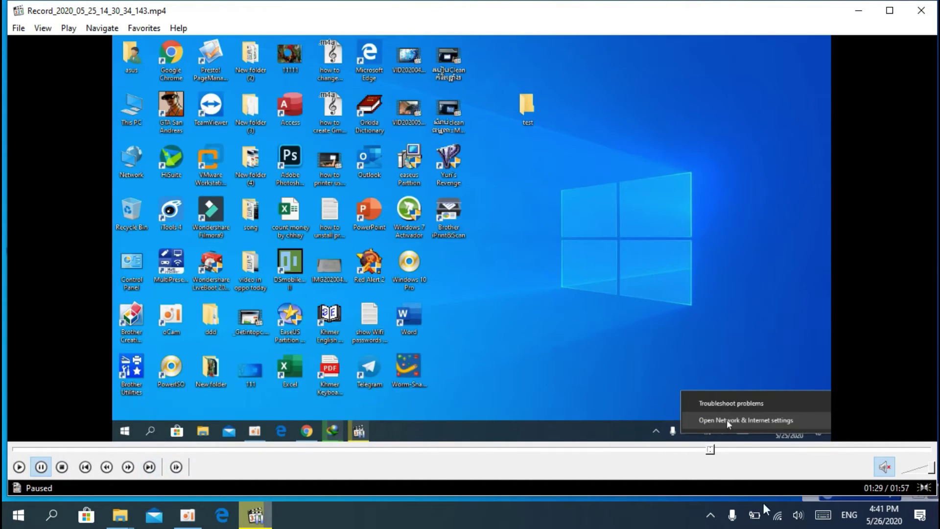
{"action": "left_click", "coordinate": [699, 450]}
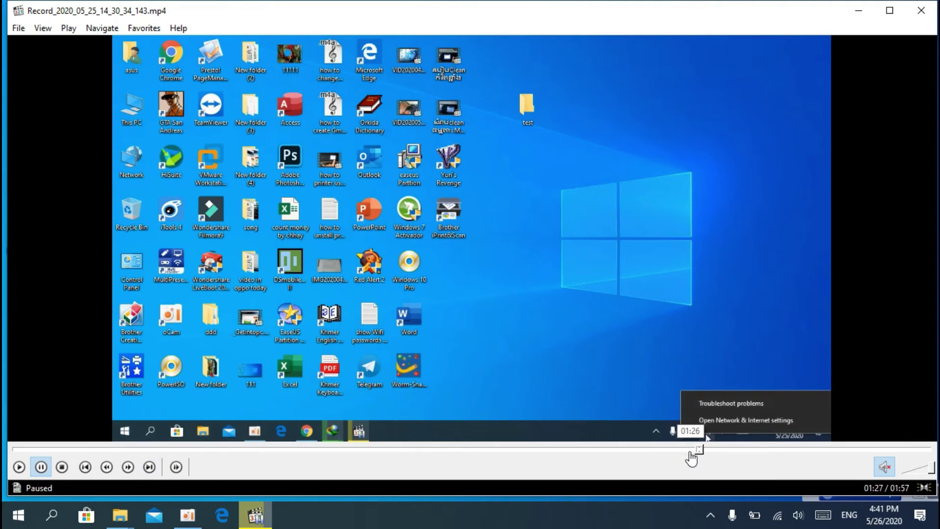
{"action": "left_click", "coordinate": [689, 450]}
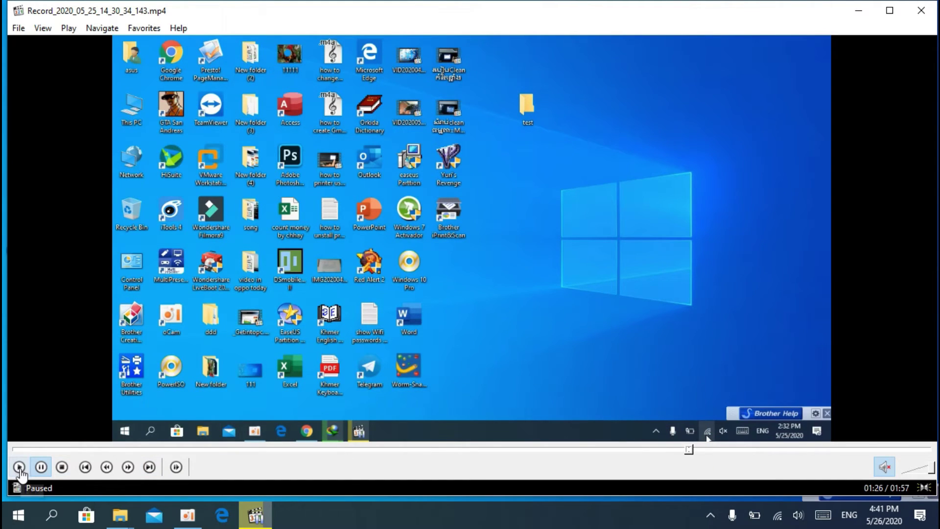
- Briefly toggle full screen, then play the recording from 01:26, pausing at the network menu before continuing to the Wi-Fi status
{"action": "double_click", "coordinate": [687, 357]}
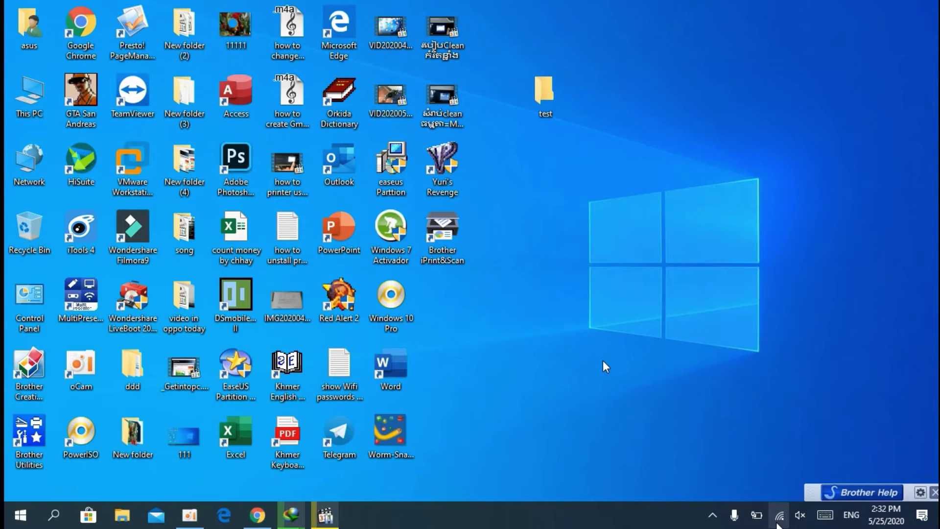
{"action": "double_click", "coordinate": [605, 364]}
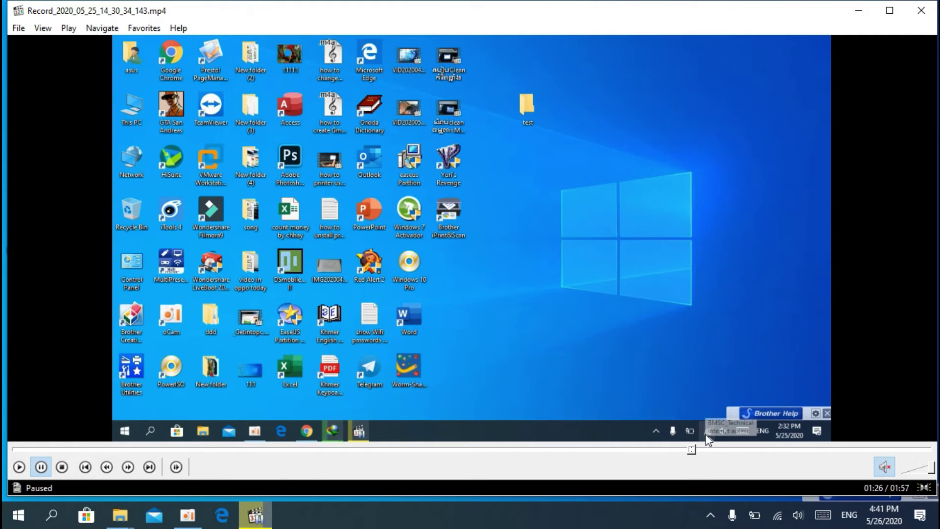
{"action": "left_click", "coordinate": [19, 466]}
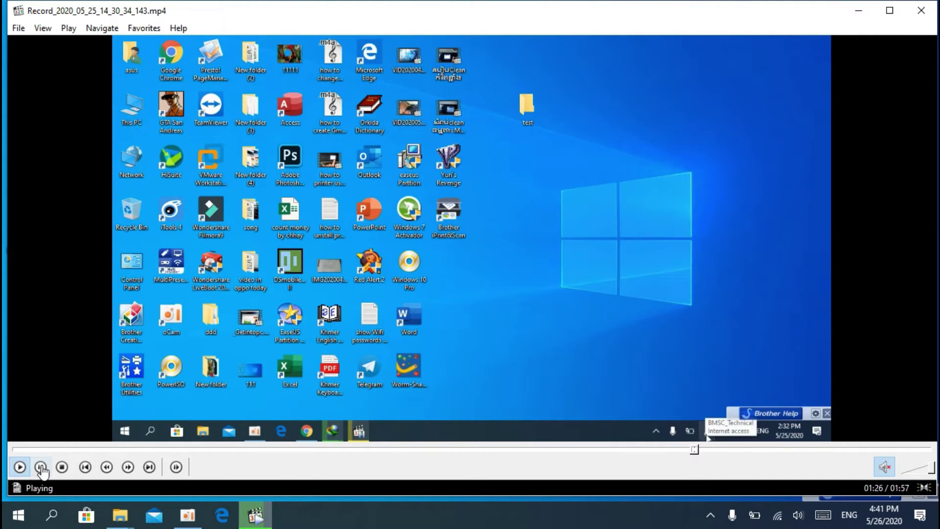
{"action": "left_click", "coordinate": [41, 468]}
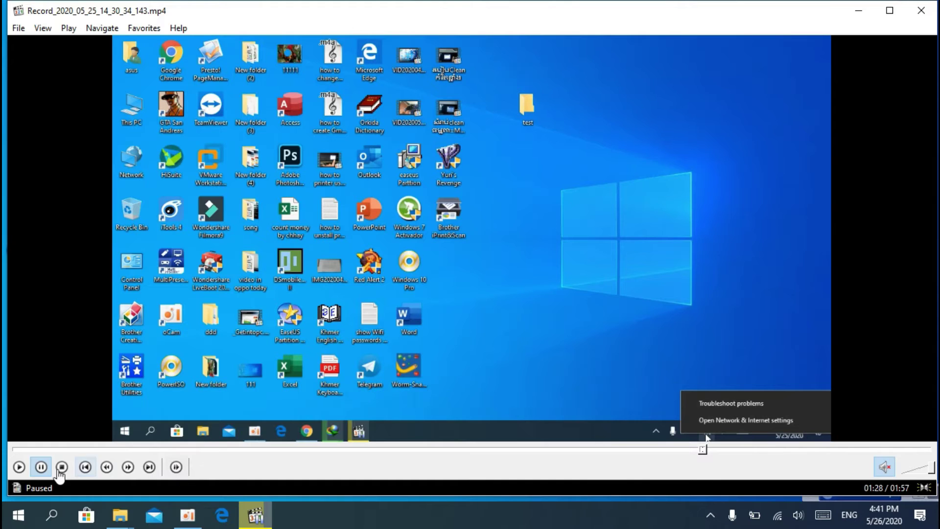
{"action": "left_click", "coordinate": [19, 468]}
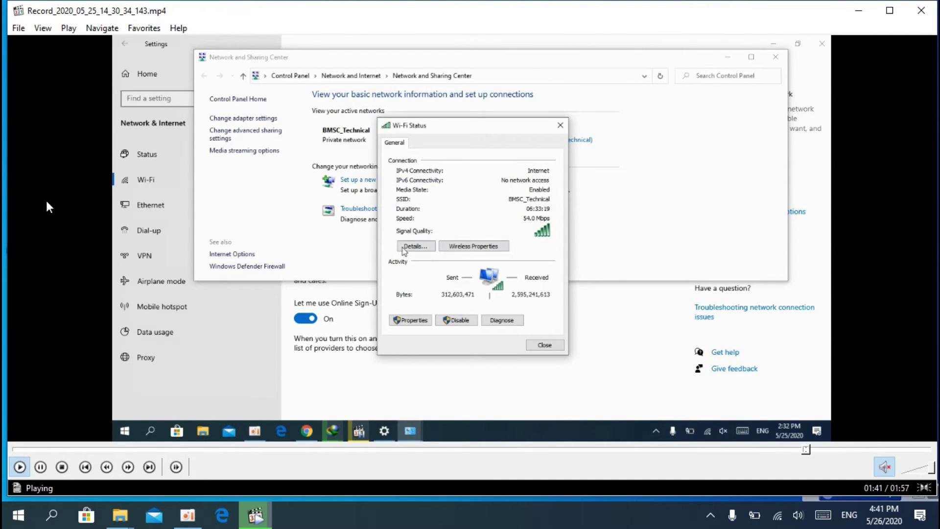
- Rewind the recording to 01:38 and replay the opening of the Wi-Fi status in stages
{"action": "left_click", "coordinate": [808, 453]}
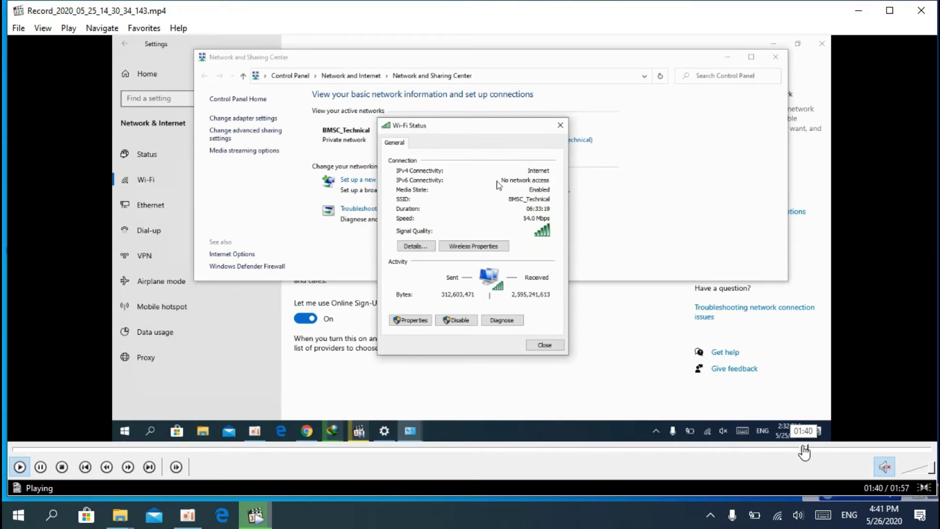
{"action": "left_click", "coordinate": [786, 450]}
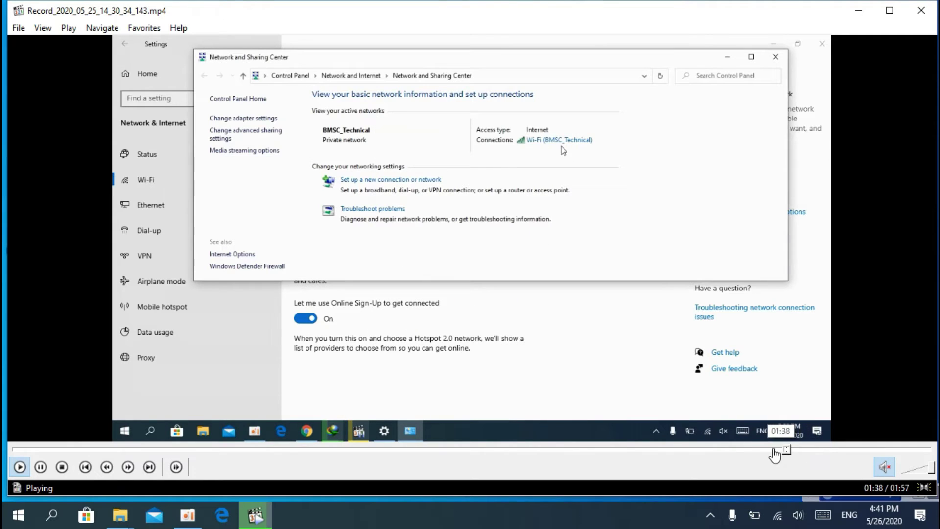
{"action": "left_click", "coordinate": [40, 467]}
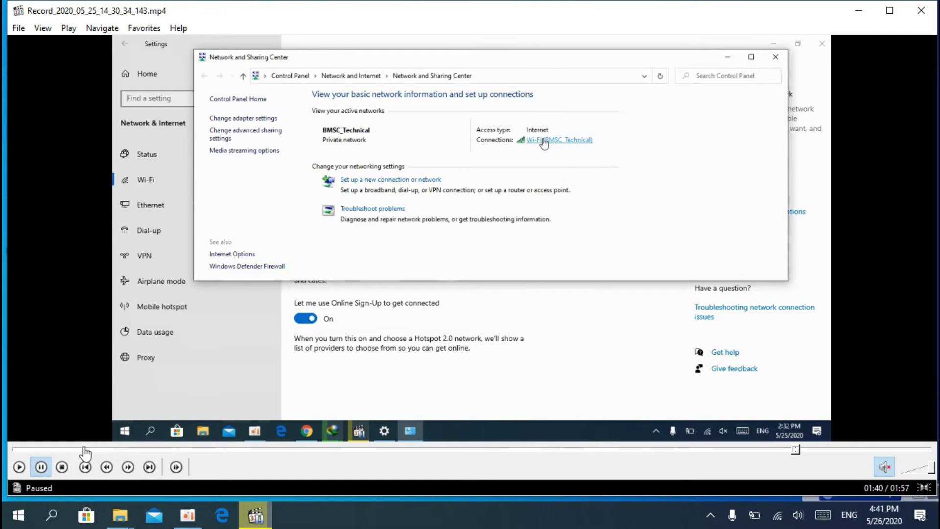
{"action": "left_click", "coordinate": [41, 468]}
{"action": "left_click", "coordinate": [41, 467]}
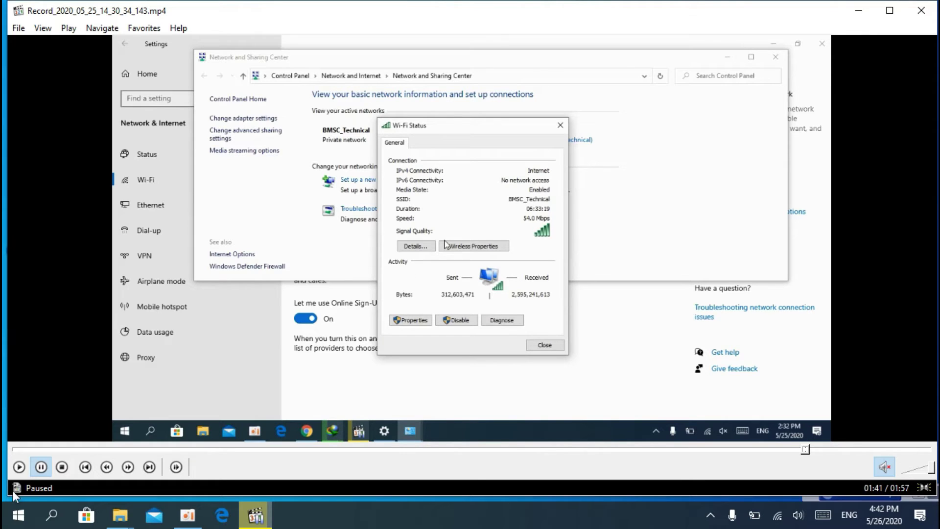
{"action": "left_click", "coordinate": [20, 466]}
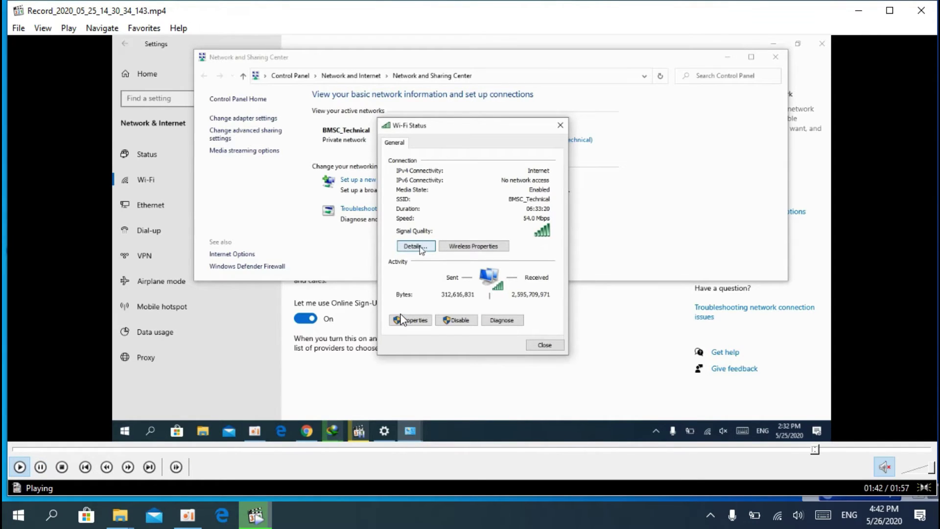
- Play the recording through the Wi-Fi connection details in stages, pausing at 01:44 and again around 01:50 before resuming
{"action": "left_click", "coordinate": [41, 467]}
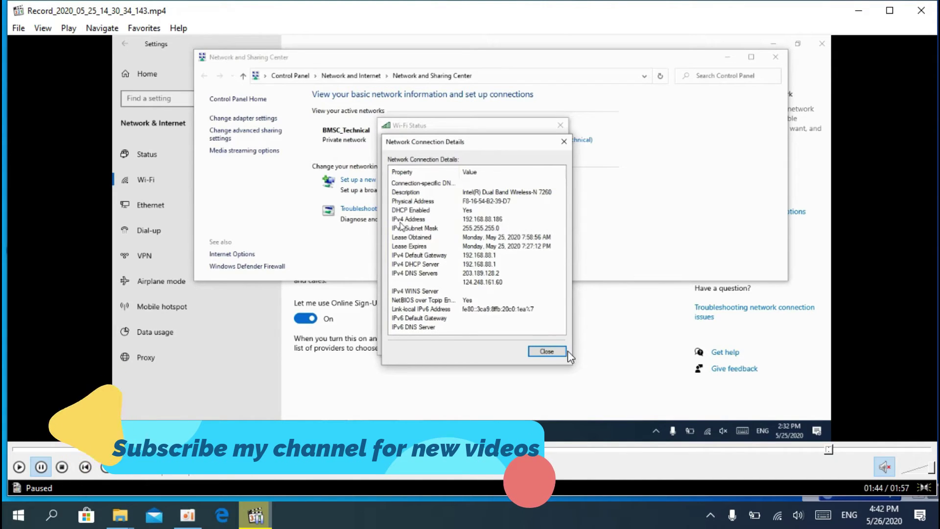
{"action": "left_click", "coordinate": [19, 467]}
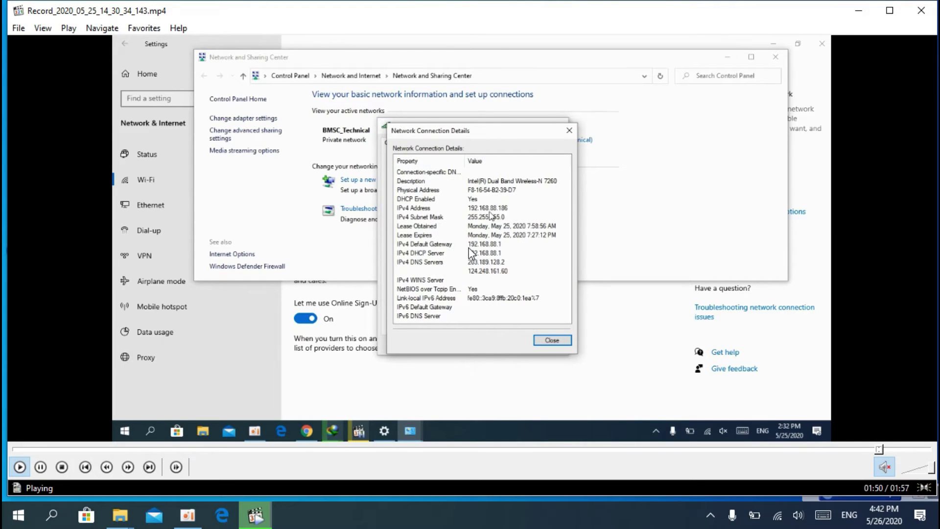
{"action": "left_click", "coordinate": [40, 466]}
{"action": "left_click", "coordinate": [27, 468]}
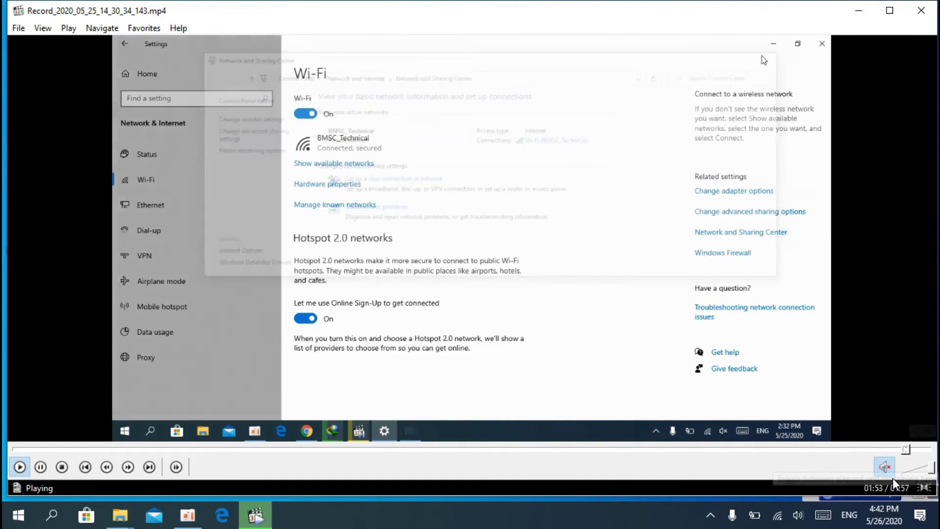
- Rewind the recording to about 01:48, pause on the network connection details at 01:50, and play on to the desktop near the end
{"action": "left_click", "coordinate": [863, 449]}
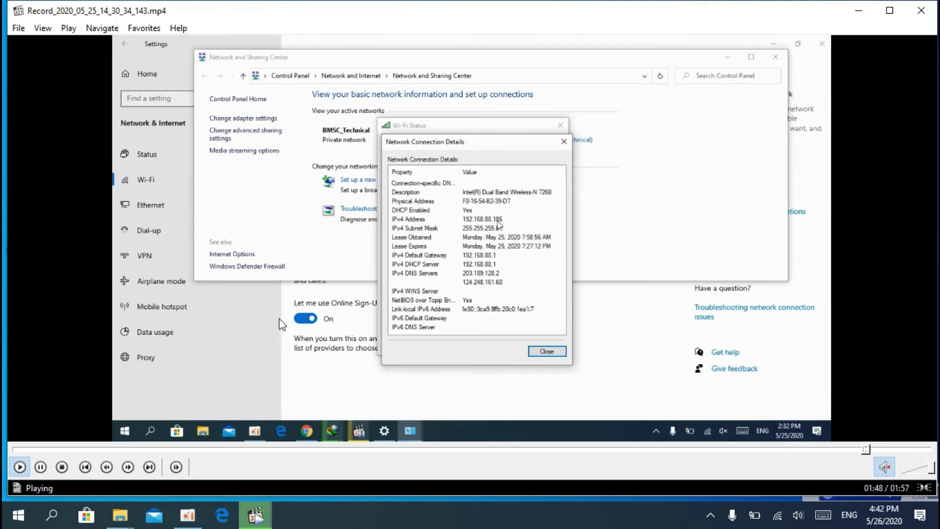
{"action": "left_click", "coordinate": [35, 470]}
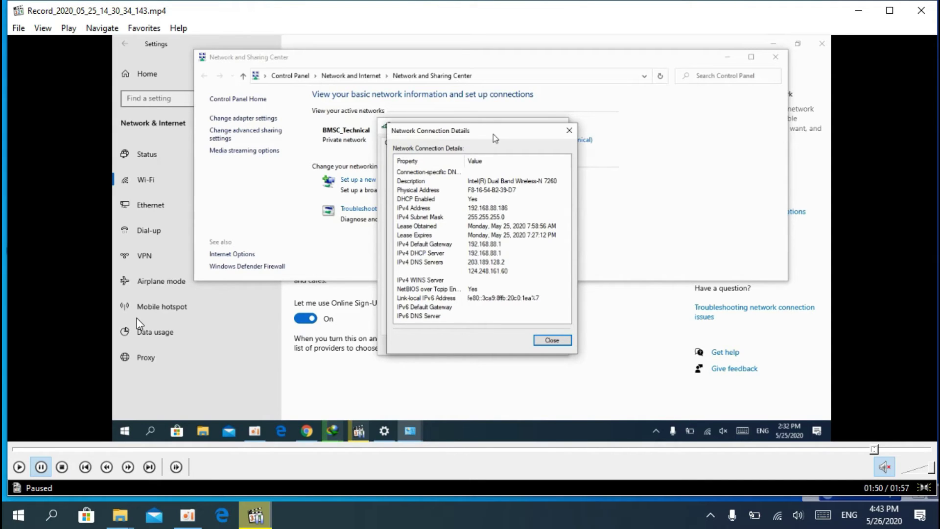
{"action": "left_click", "coordinate": [20, 467]}
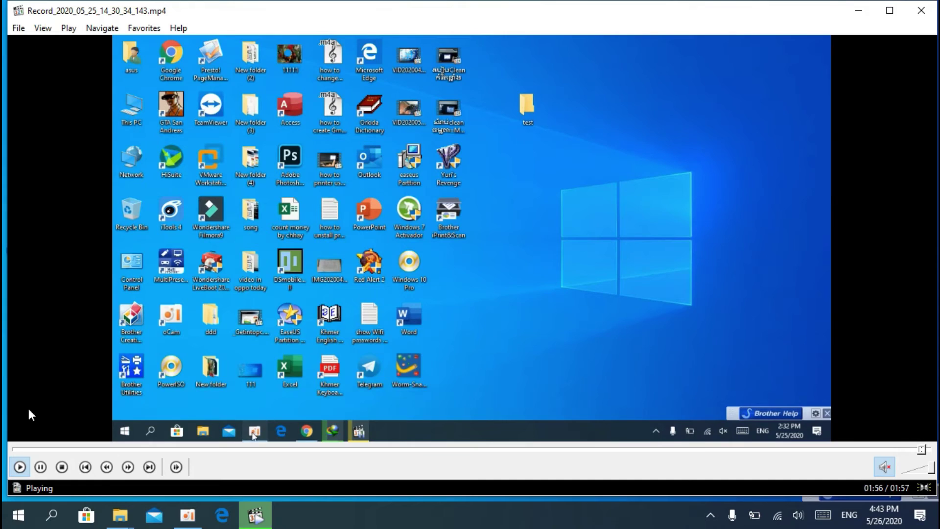
{"action": "left_click", "coordinate": [40, 467]}
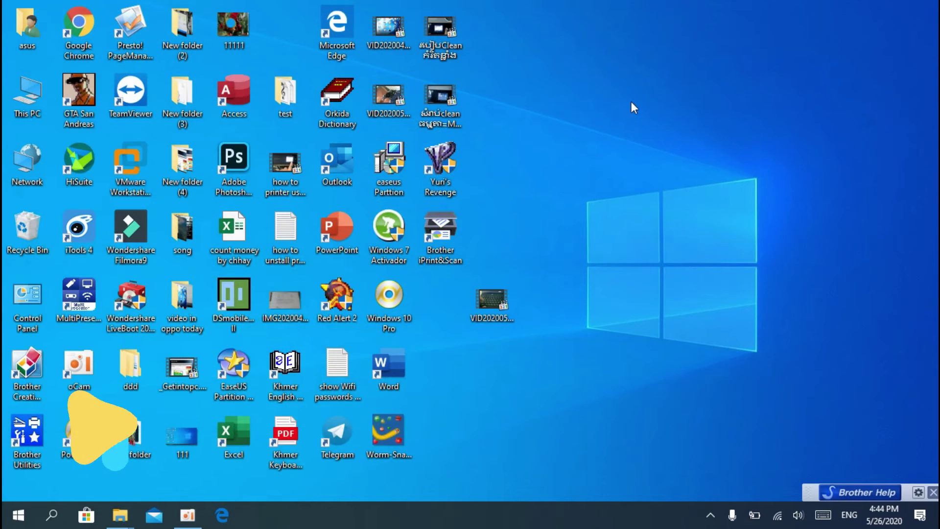
{"action": "left_click_drag", "start_coordinate": [489, 308], "coordinate": [498, 166]}
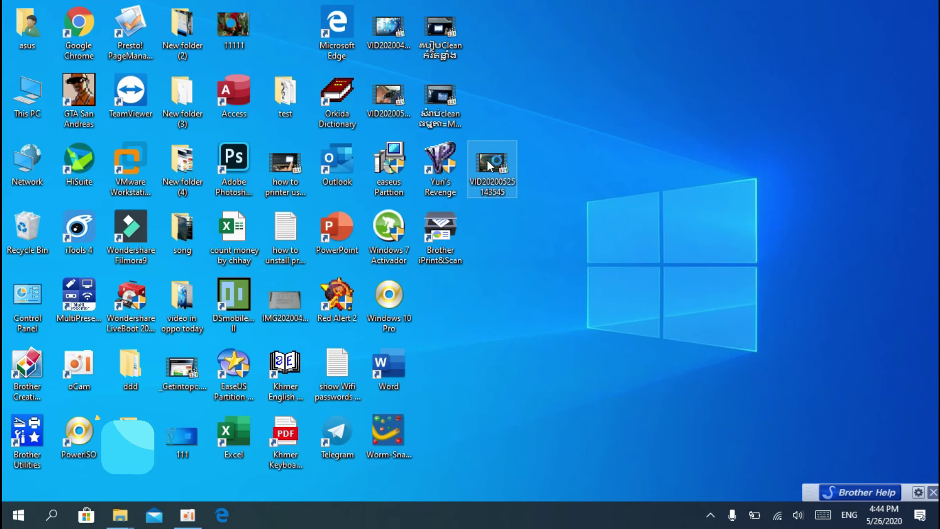